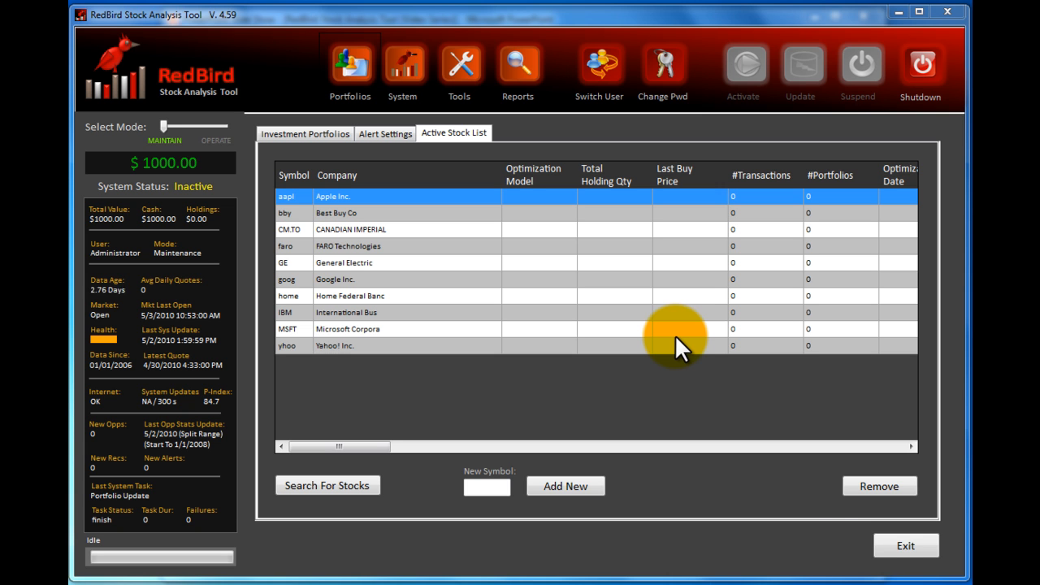
# - Close the active stock list and reopen the investment portfolio settings, placing the cursor in the maximum portfolio book value
pyautogui.click(909, 547)
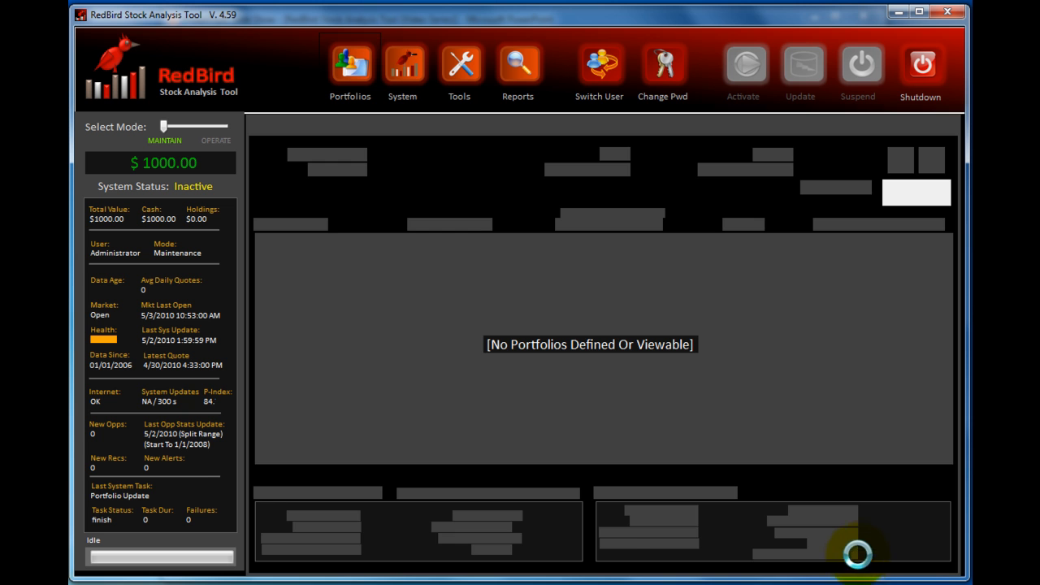
pyautogui.click(361, 81)
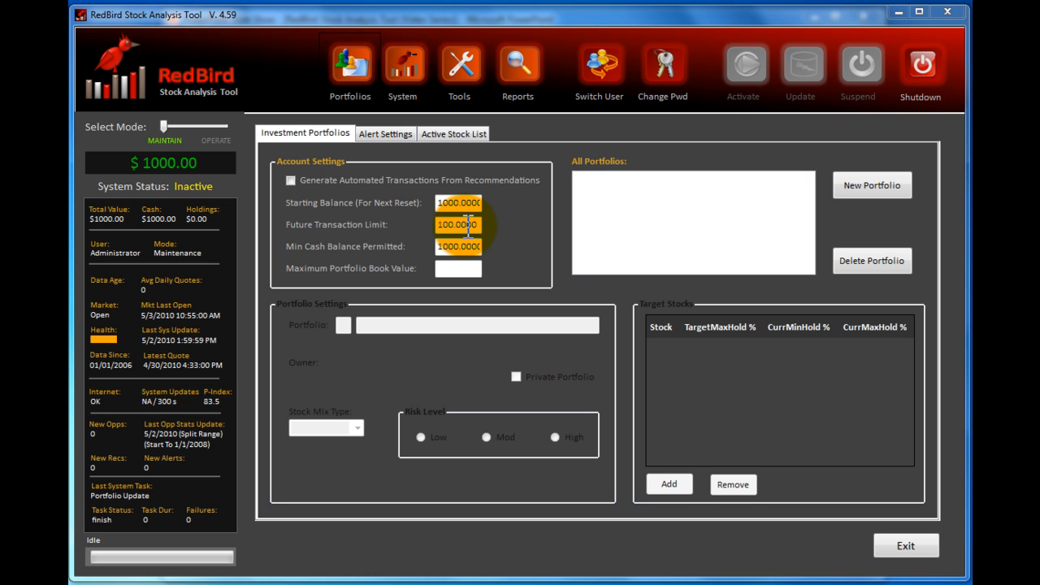
pyautogui.click(463, 271)
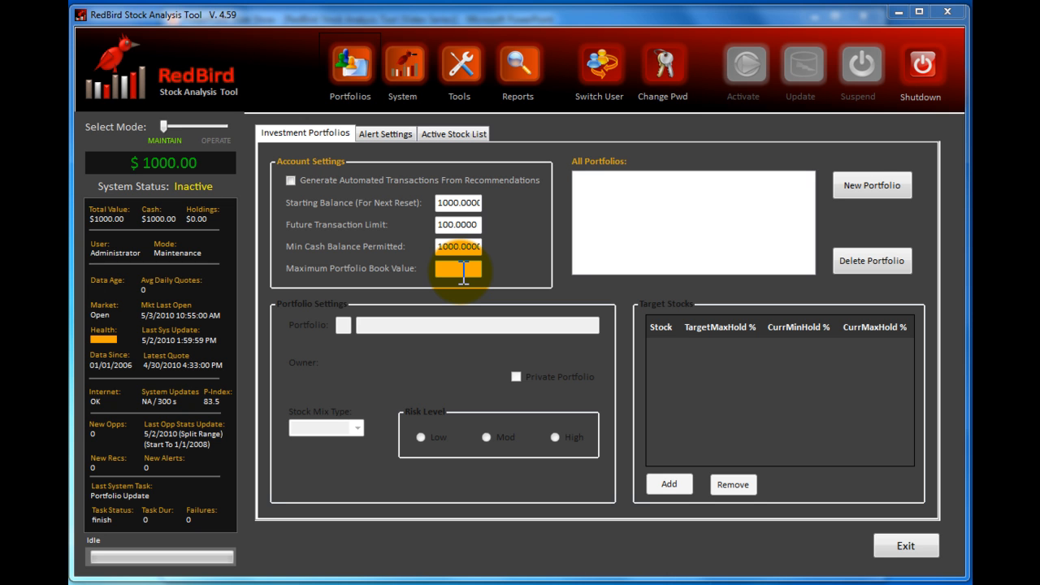
pyautogui.click(464, 272)
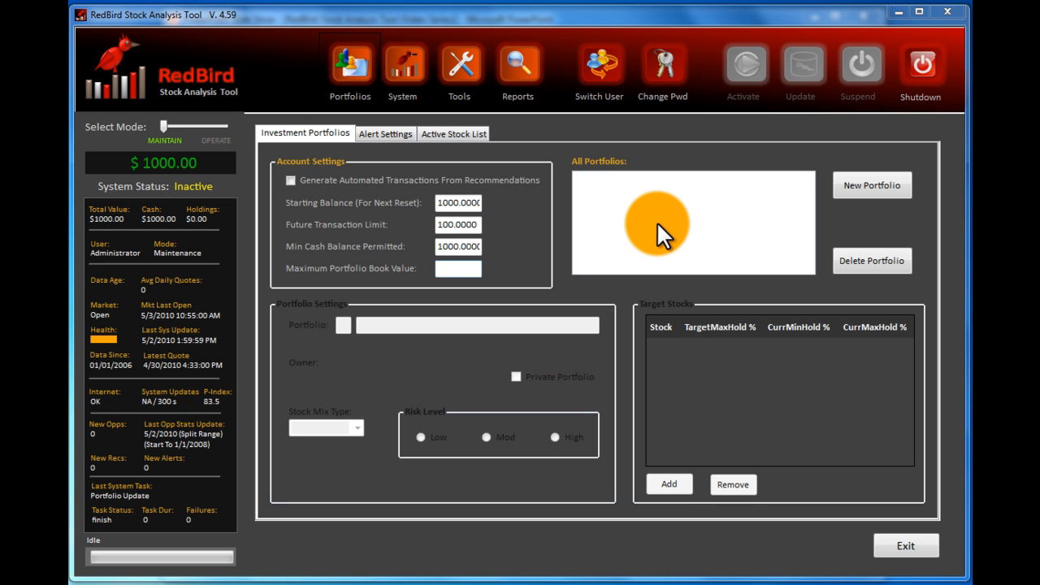
# - Create a new portfolio and name it Sample Portfolio 1
pyautogui.click(883, 185)
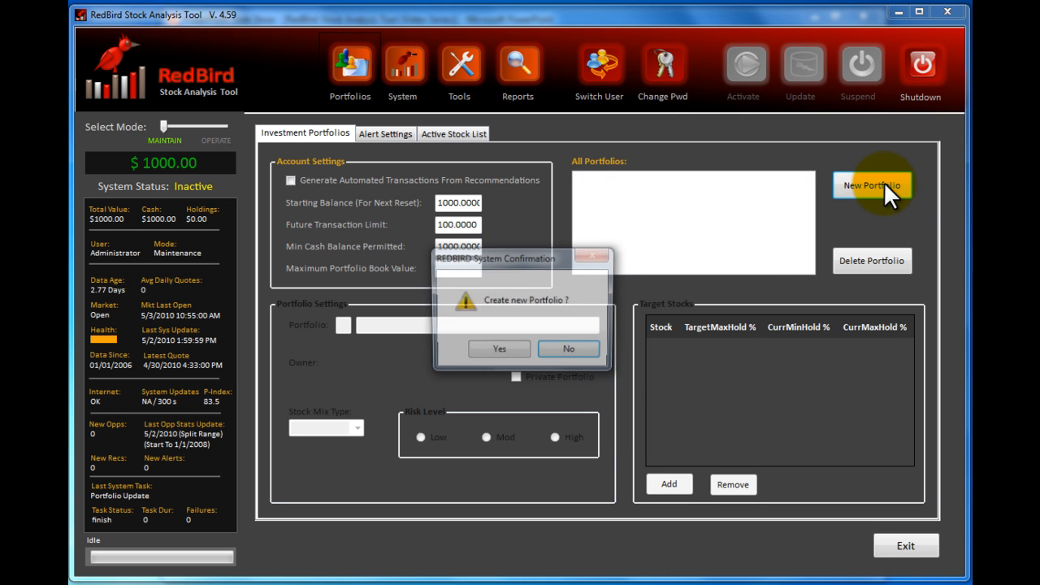
pyautogui.click(504, 351)
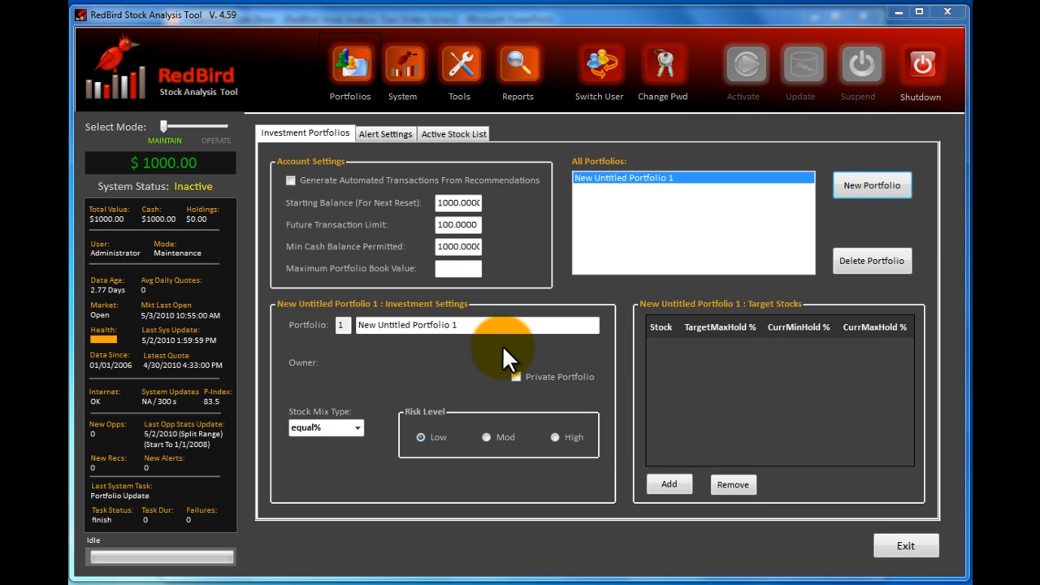
pyautogui.moveTo(488, 325); pyautogui.dragTo(348, 325)
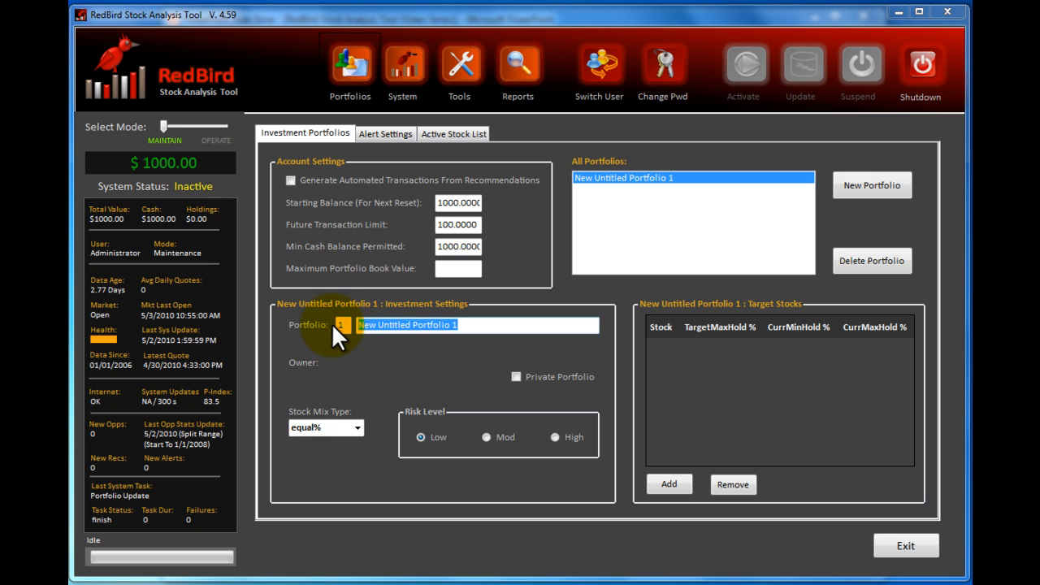
pyautogui.write('Sample Portf')
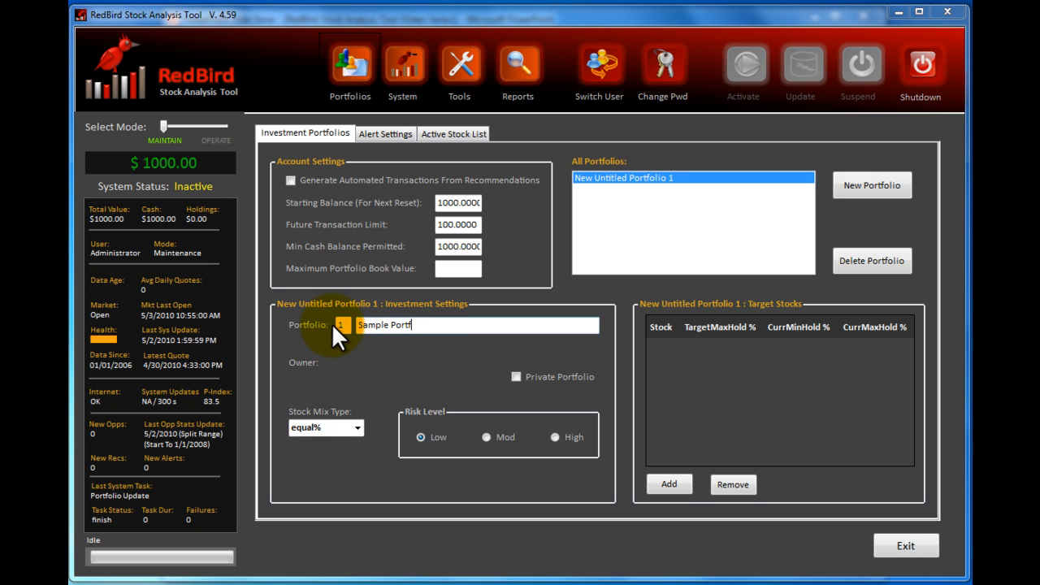
pyautogui.write('olio 1')
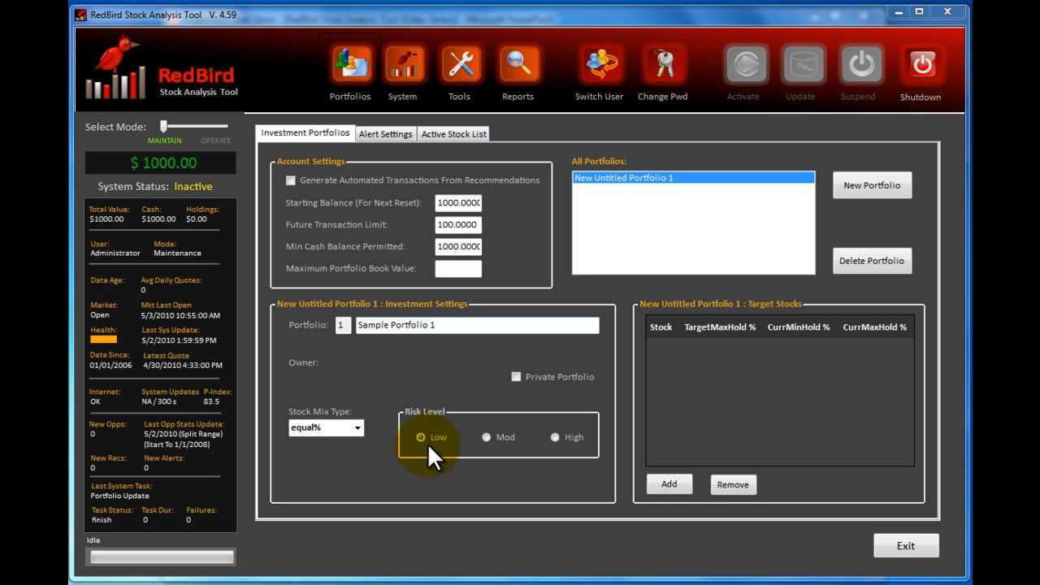
# - Add Apple (aapl), Microsoft (MSFT) and IBM as target stocks of Sample Portfolio 1
pyautogui.click(679, 484)
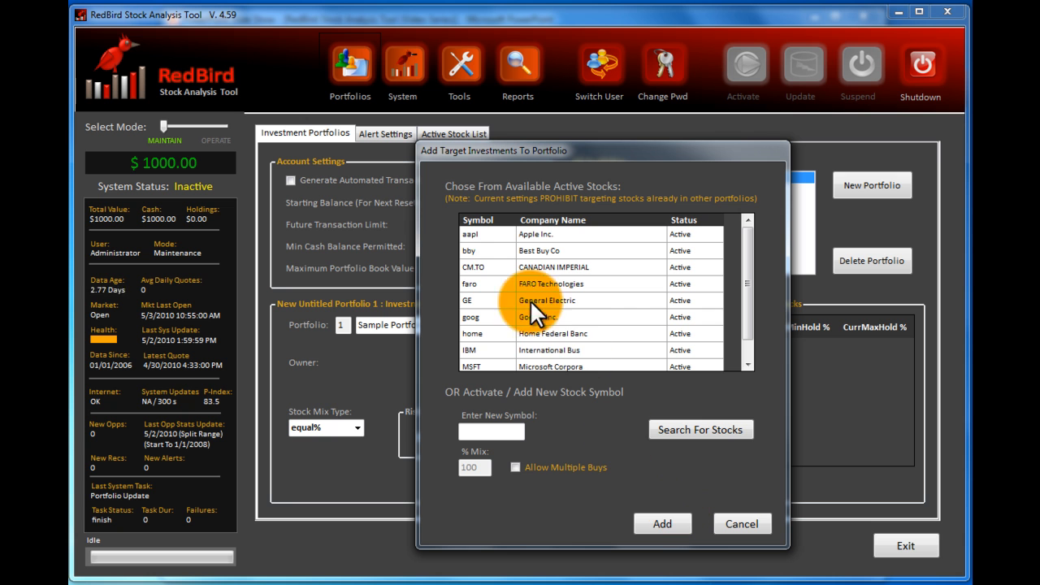
pyautogui.click(472, 232)
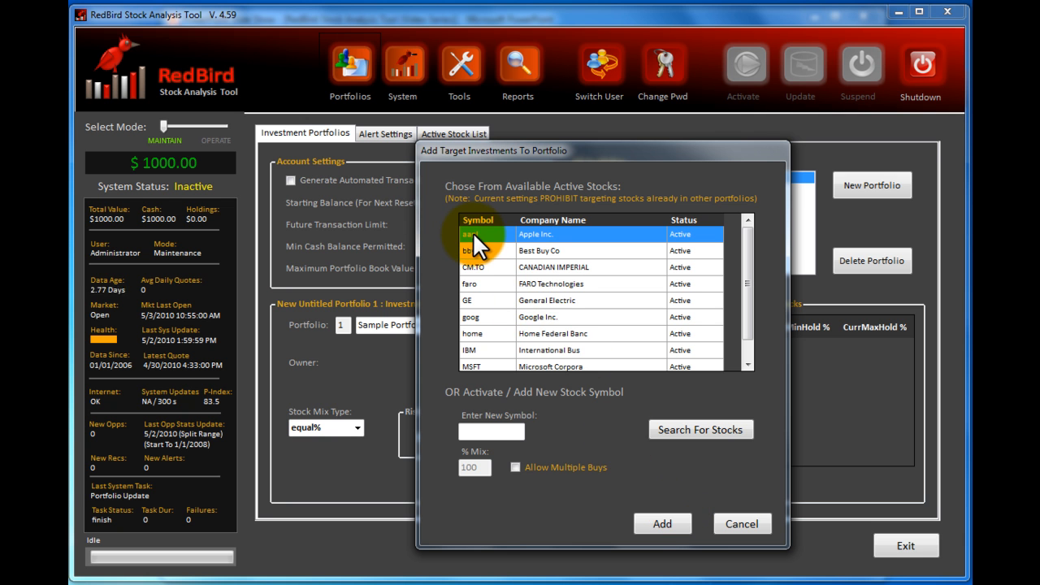
pyautogui.click(663, 524)
pyautogui.click(674, 486)
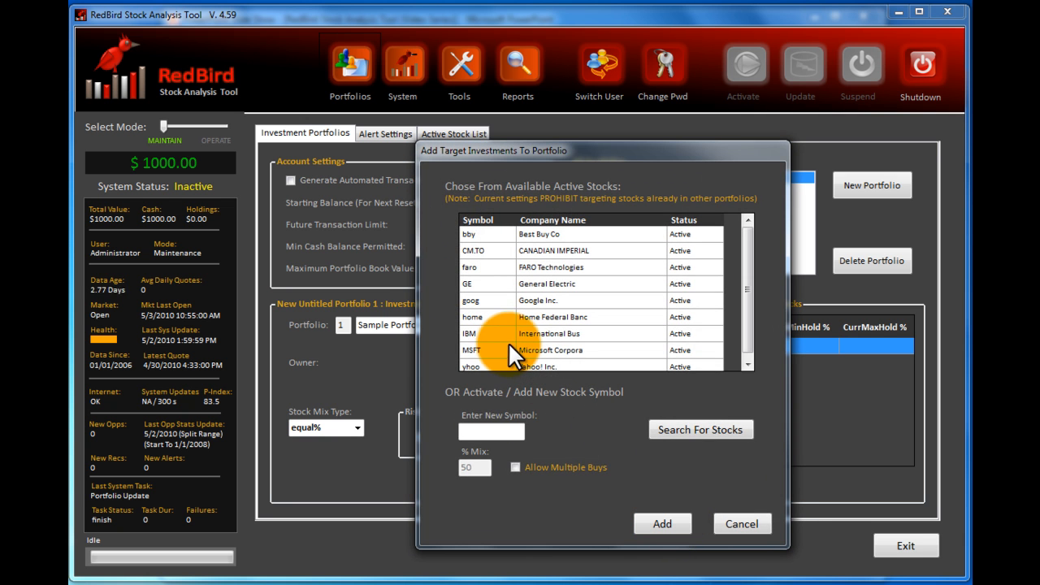
pyautogui.click(509, 353)
pyautogui.click(651, 521)
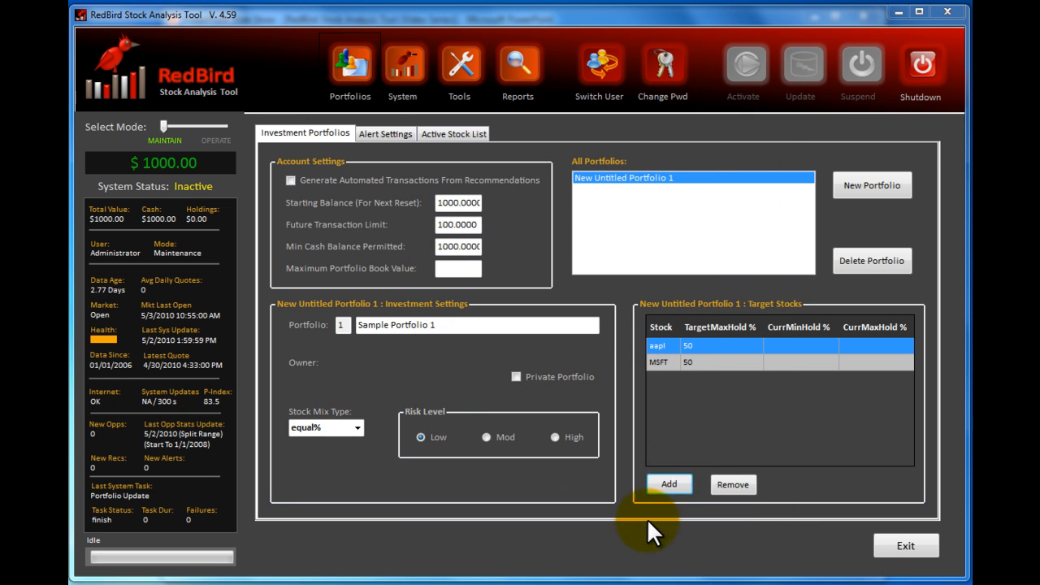
pyautogui.click(669, 482)
pyautogui.click(496, 330)
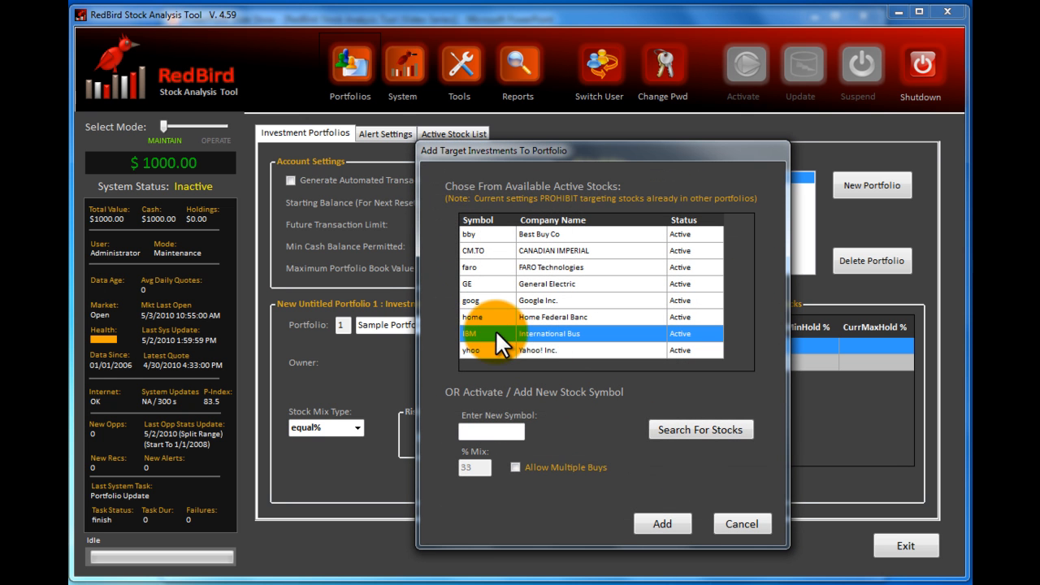
pyautogui.click(660, 525)
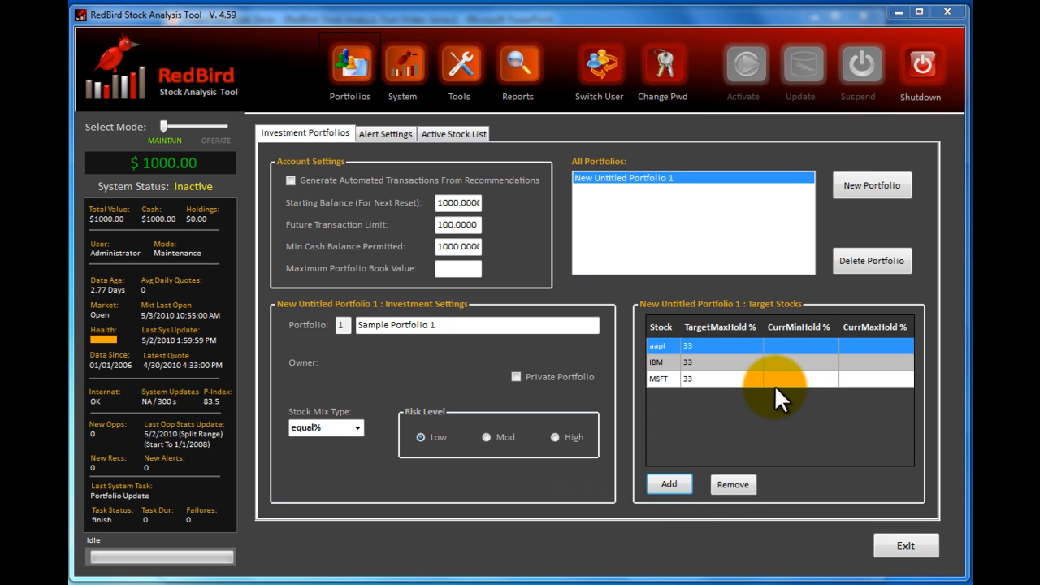
# - Create a second portfolio and name it Sample portfolio 2
pyautogui.click(870, 187)
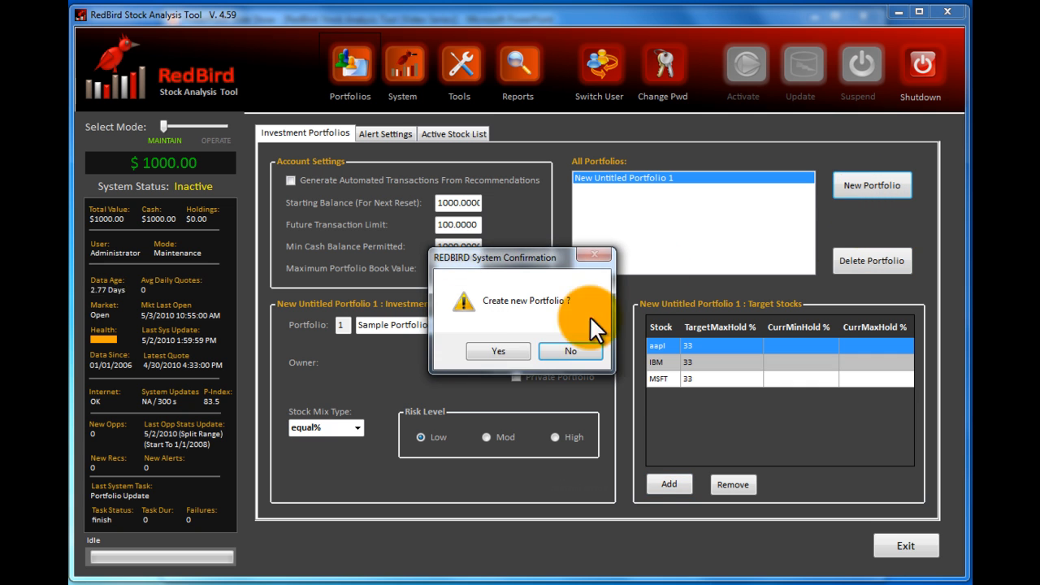
pyautogui.click(491, 356)
pyautogui.write('Sample portfolio 2')
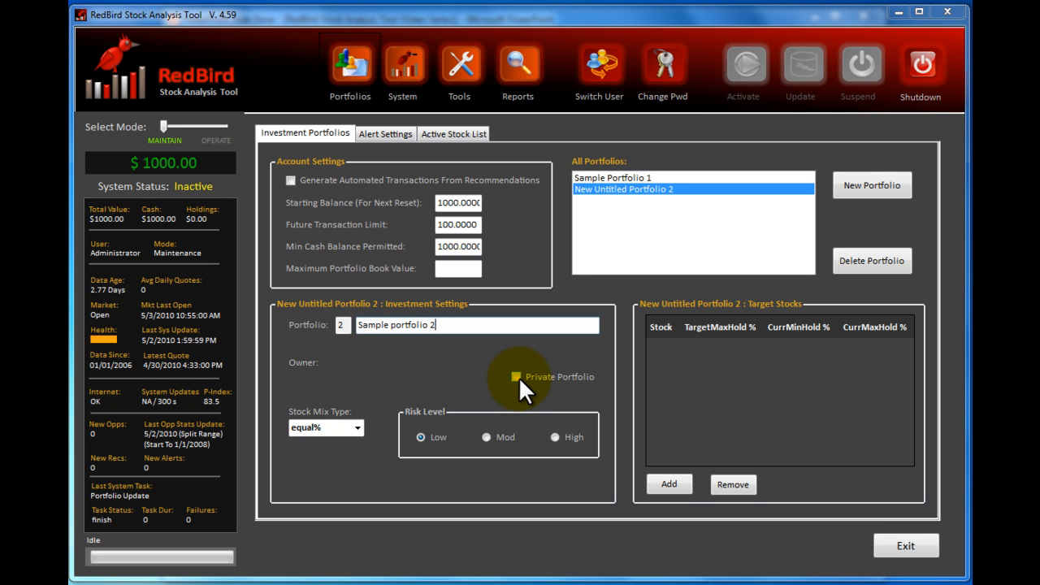
# - Make Sample portfolio 2 a private portfolio owned by investor1
pyautogui.click(516, 376)
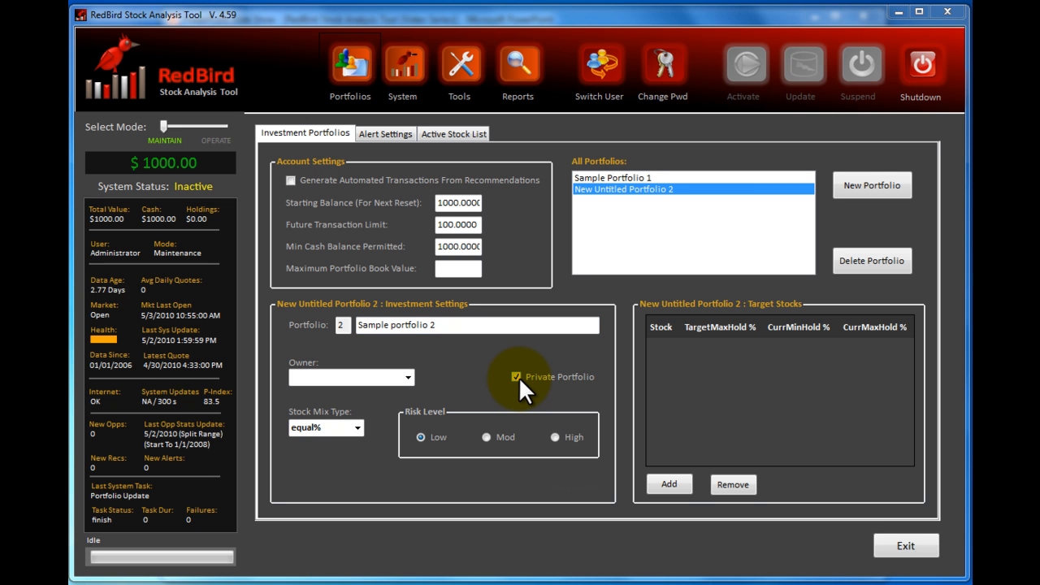
pyautogui.click(406, 377)
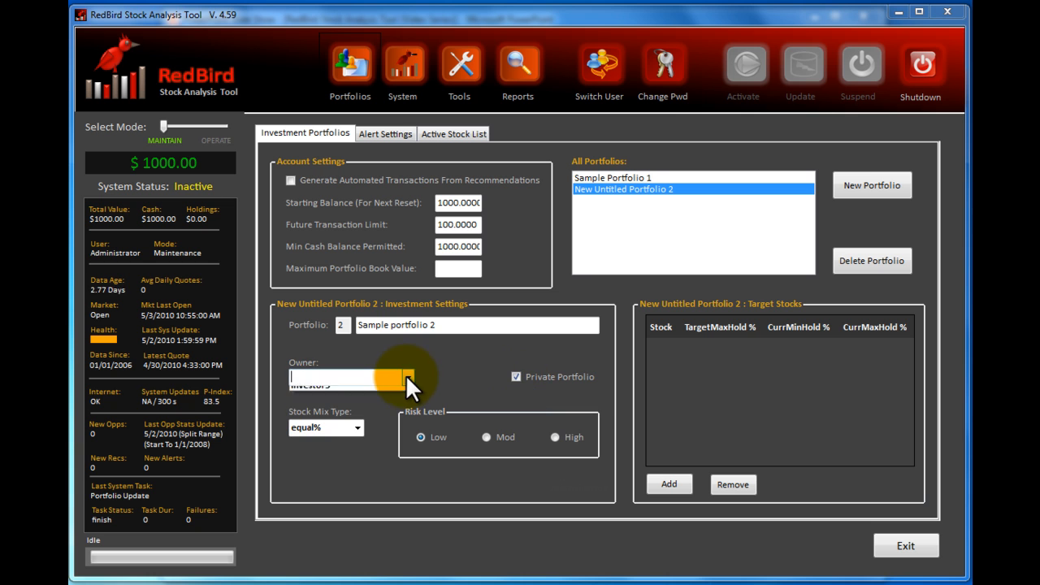
pyautogui.click(394, 393)
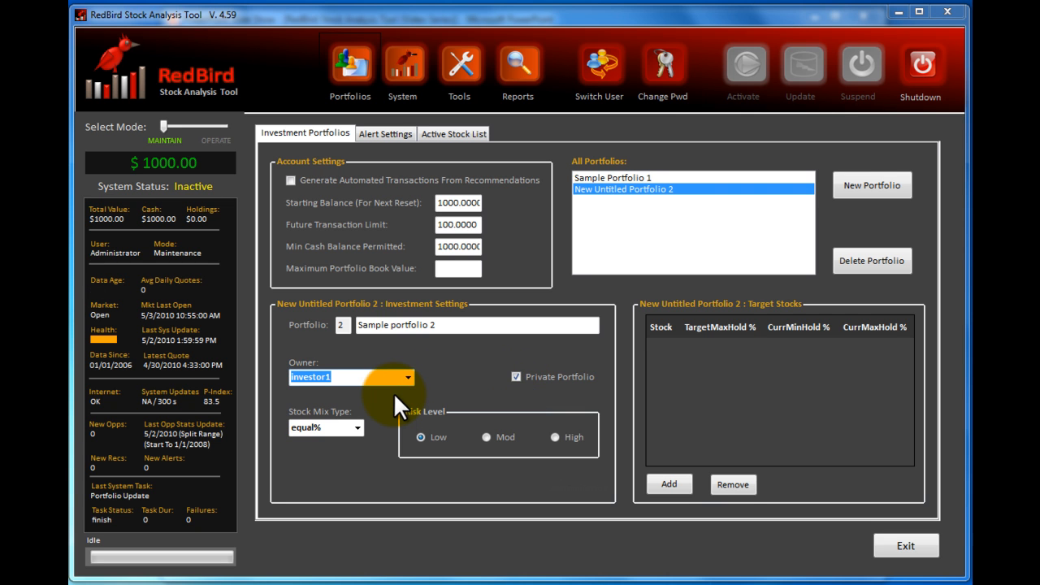
# - Set the second portfolio's stock mix type to maximum and its risk level to High
pyautogui.click(358, 428)
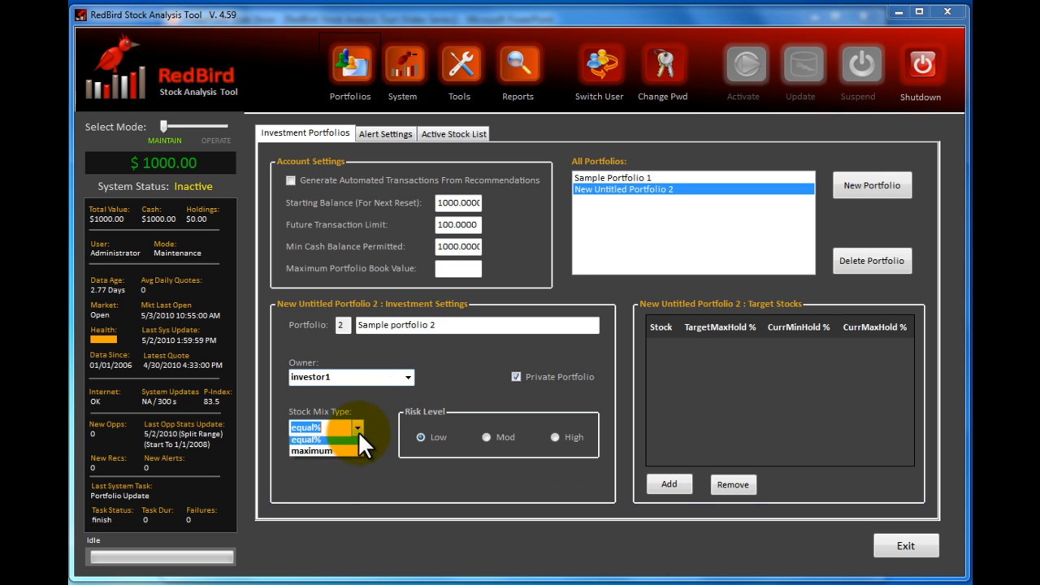
pyautogui.click(341, 463)
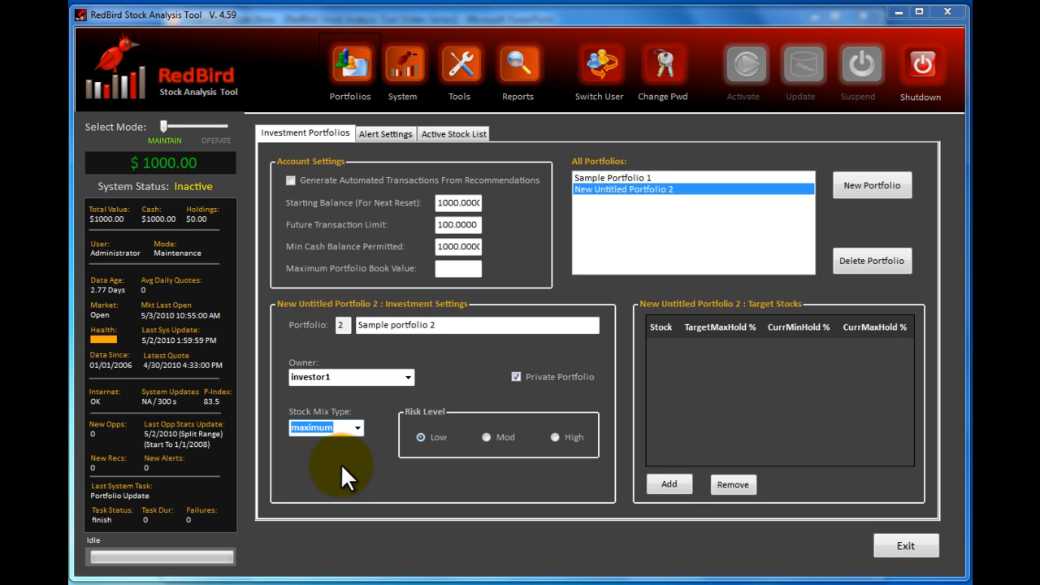
pyautogui.click(555, 437)
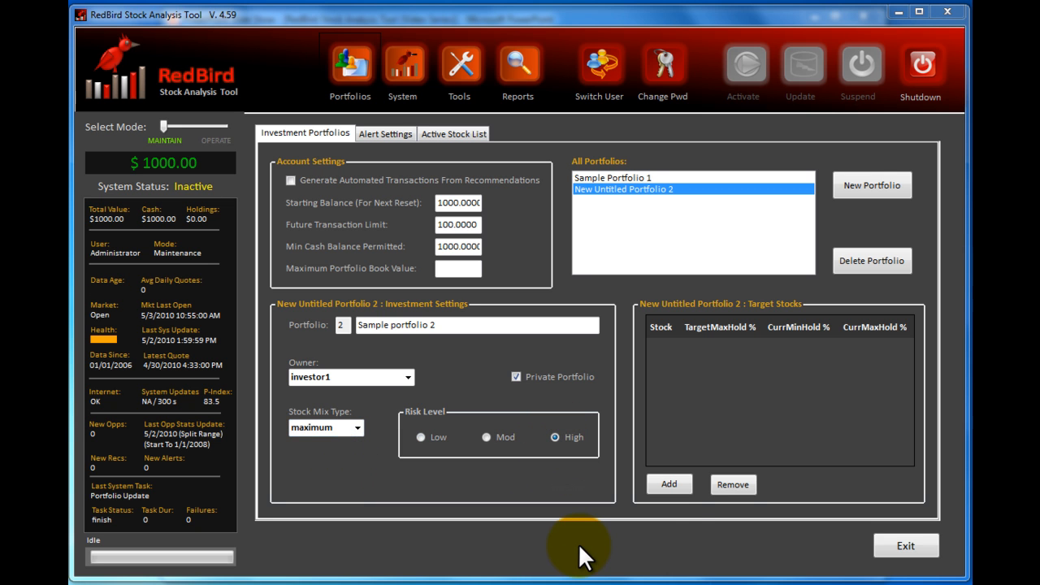
# - Add General Electric (GE) and Google (goog) as target stocks of Sample portfolio 2 and leave the portfolio settings
pyautogui.click(669, 484)
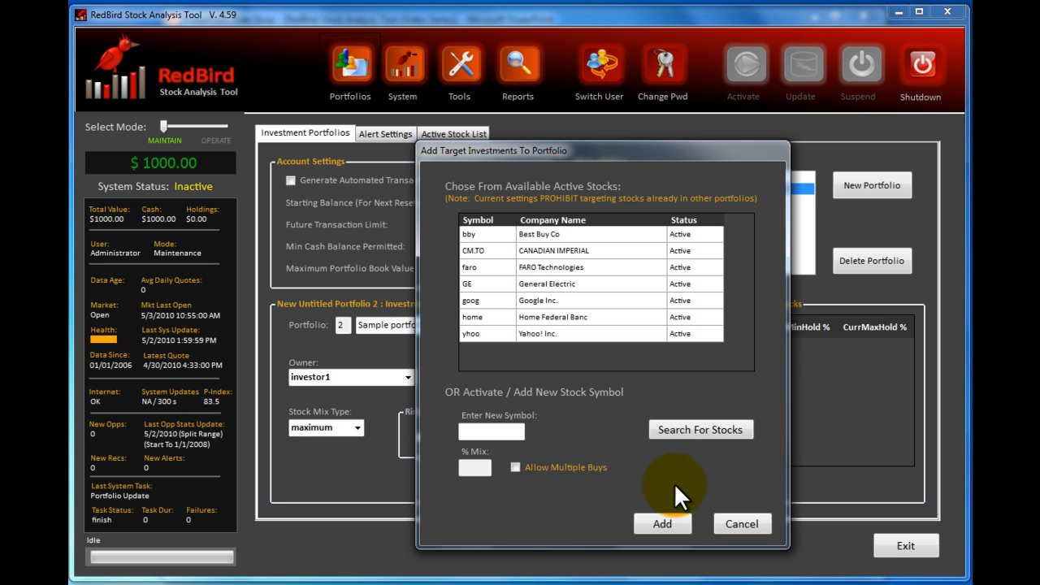
pyautogui.click(488, 282)
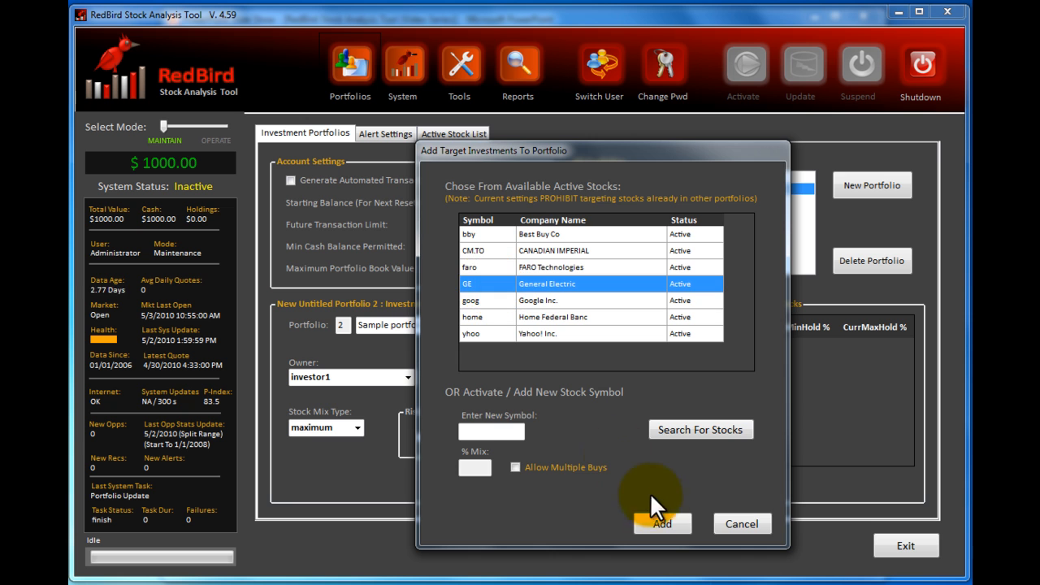
pyautogui.click(658, 522)
pyautogui.click(679, 486)
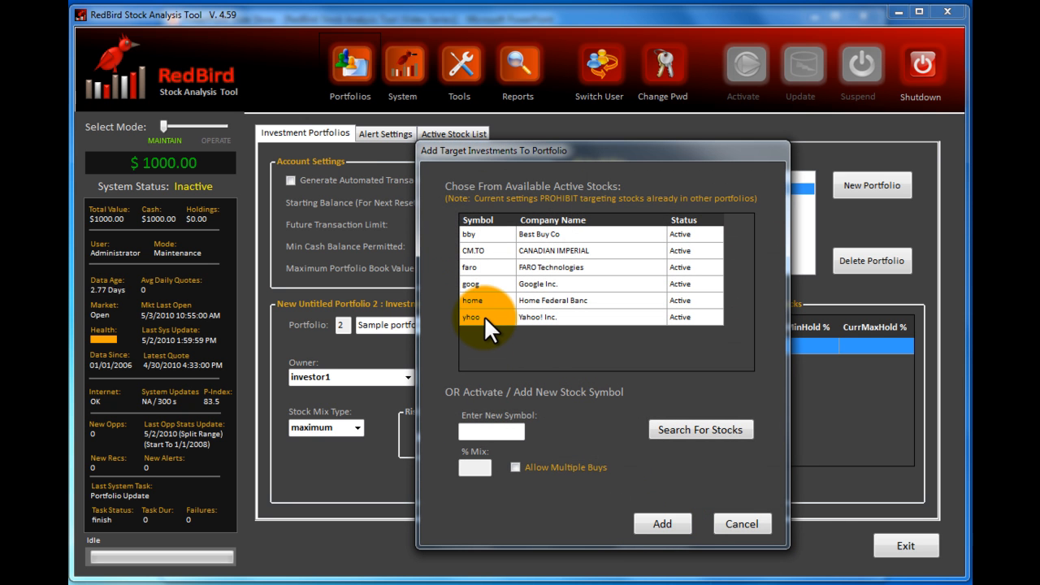
pyautogui.click(479, 286)
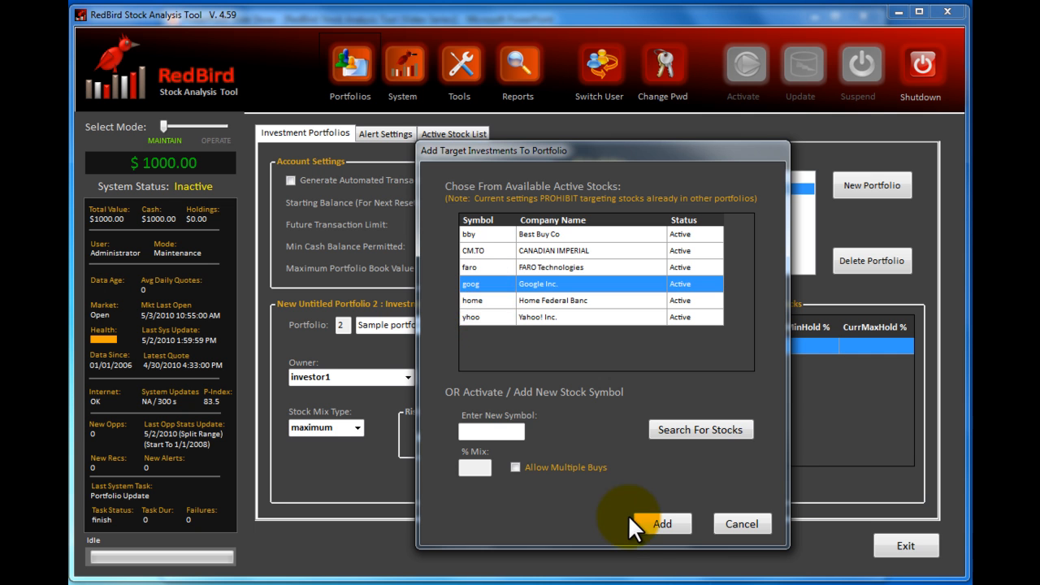
pyautogui.click(662, 523)
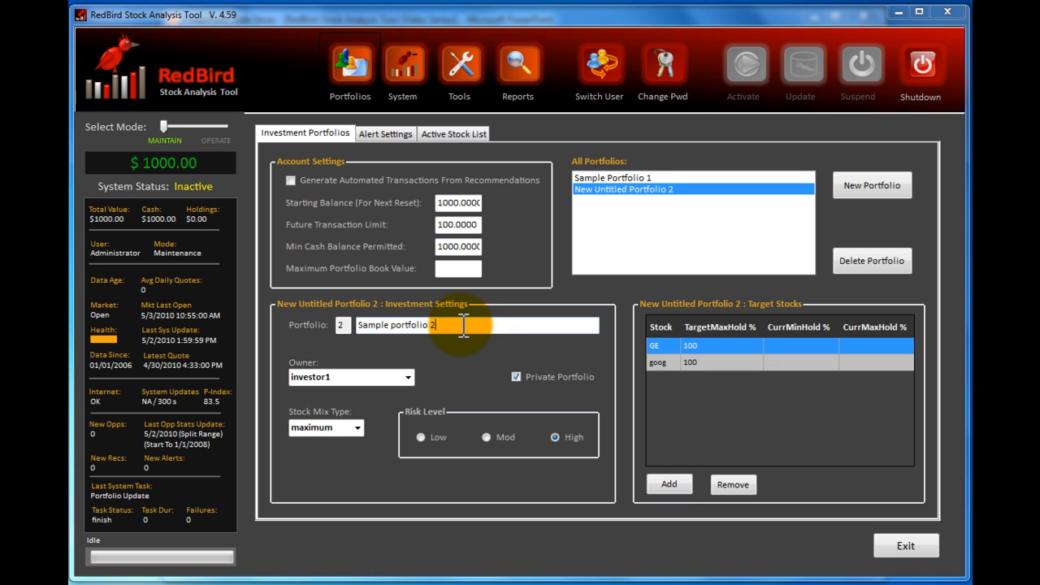
pyautogui.click(912, 545)
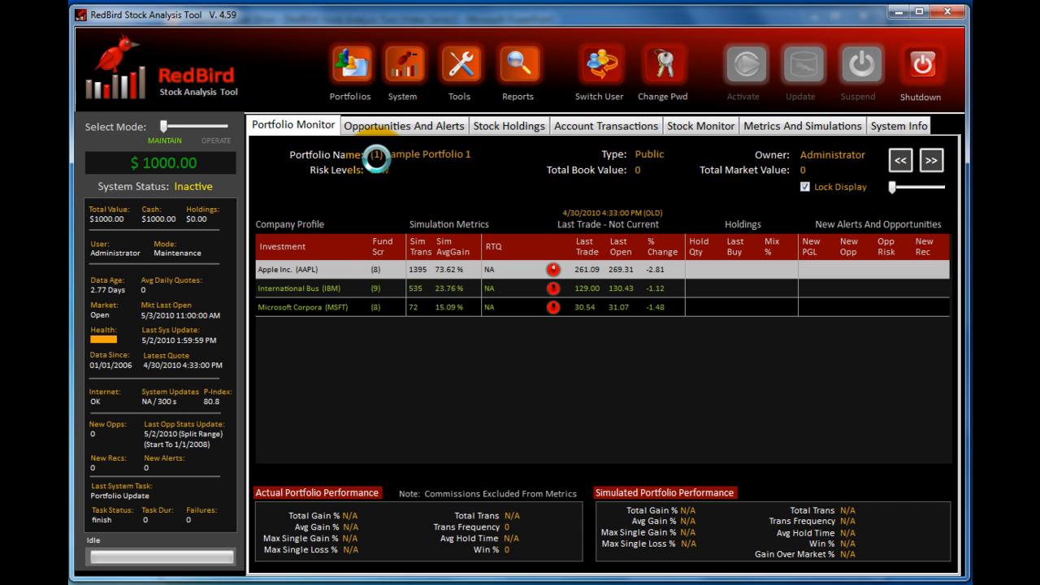
# - Review Sample portfolio 2 and its stocks, check the General Electric price chart in the Stock Monitor, and return to the portfolio overview
pyautogui.click(935, 160)
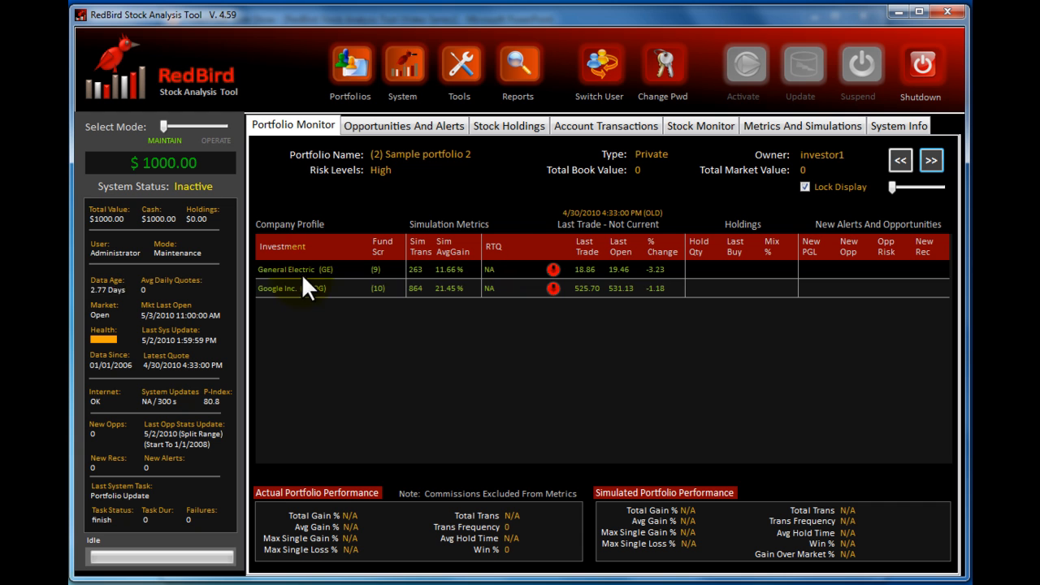
pyautogui.click(303, 277)
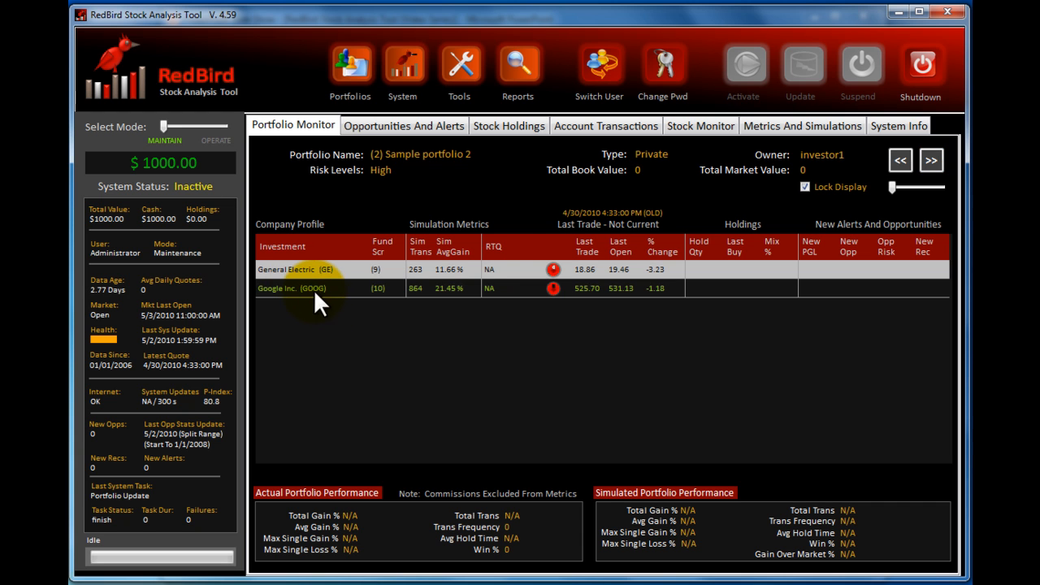
pyautogui.click(315, 290)
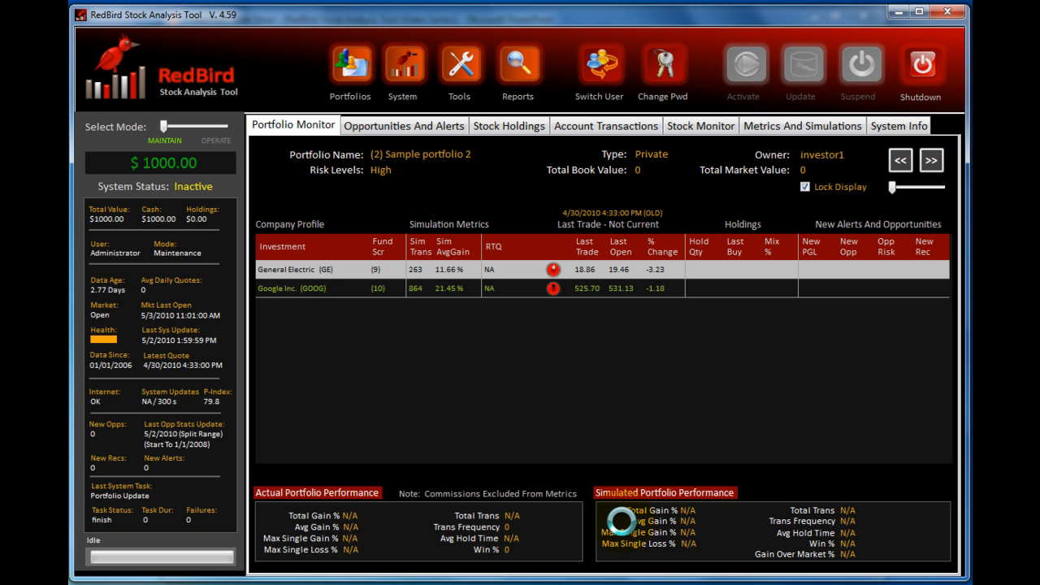
pyautogui.click(725, 126)
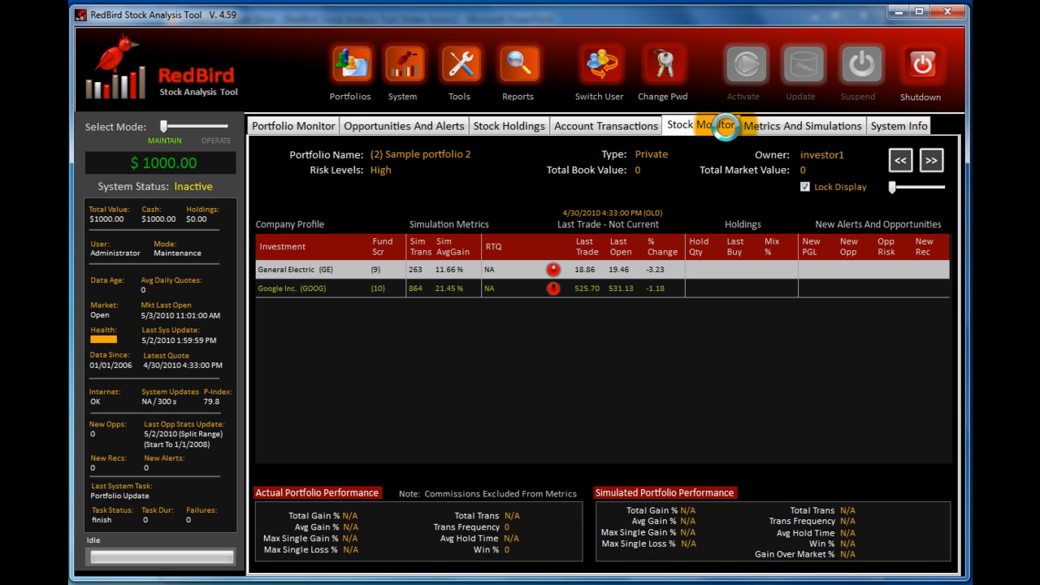
pyautogui.click(829, 153)
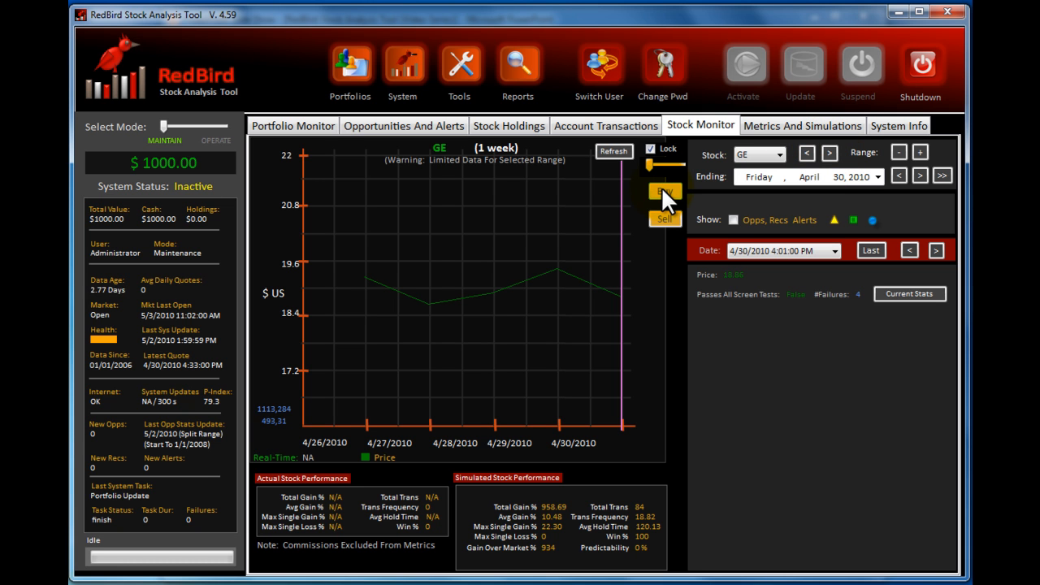
pyautogui.click(309, 136)
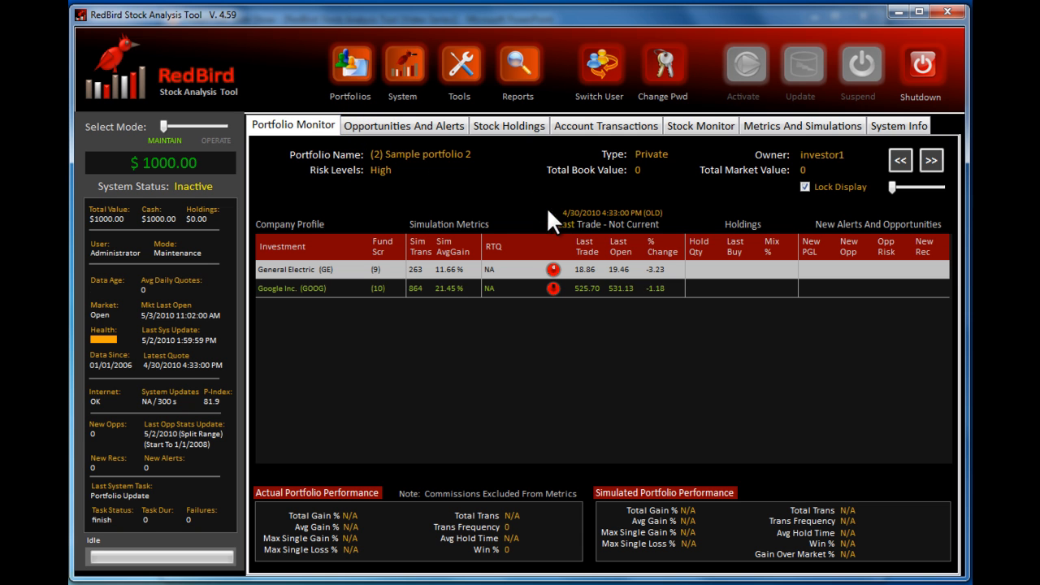
# - In the portfolio alert settings, switch account balance alerts on and off again, and enable stock price alerts
pyautogui.click(348, 66)
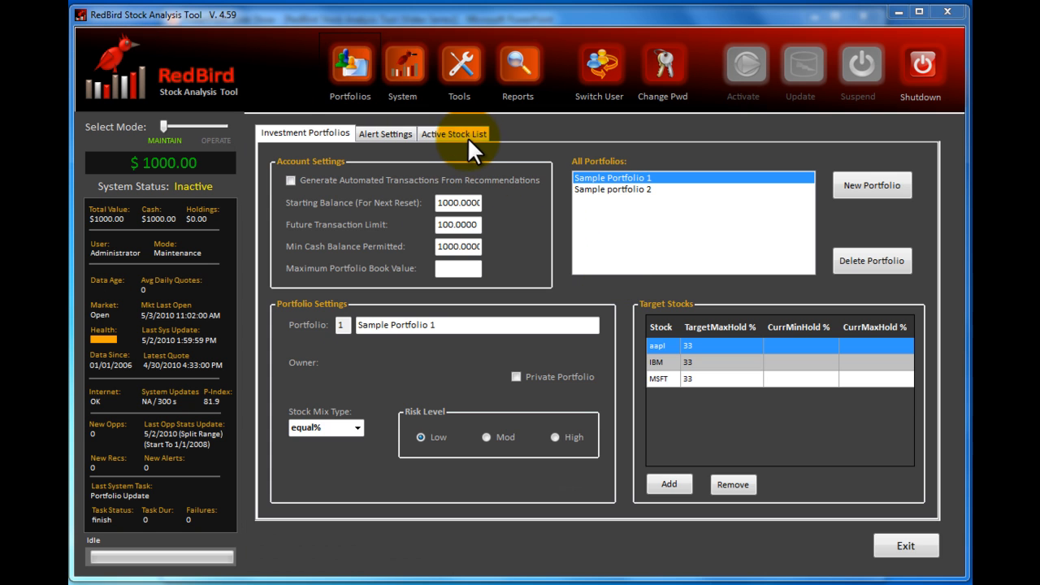
pyautogui.click(388, 133)
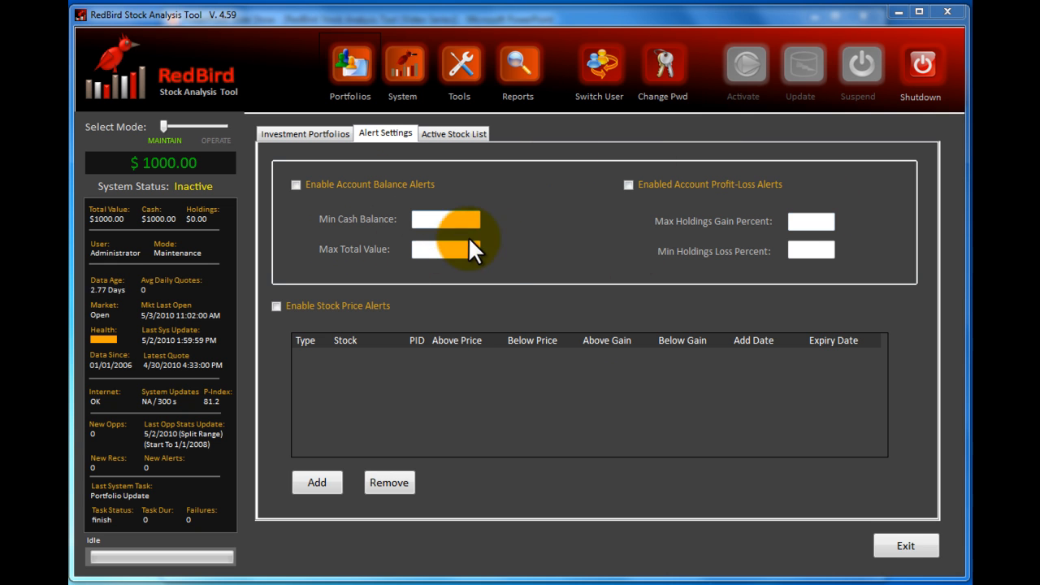
pyautogui.click(296, 186)
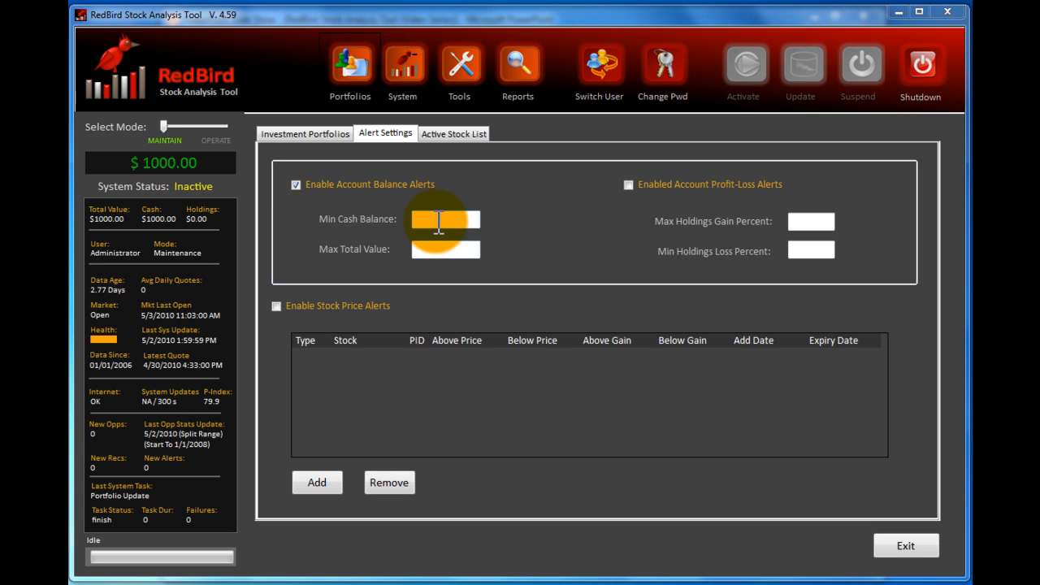
pyautogui.click(297, 184)
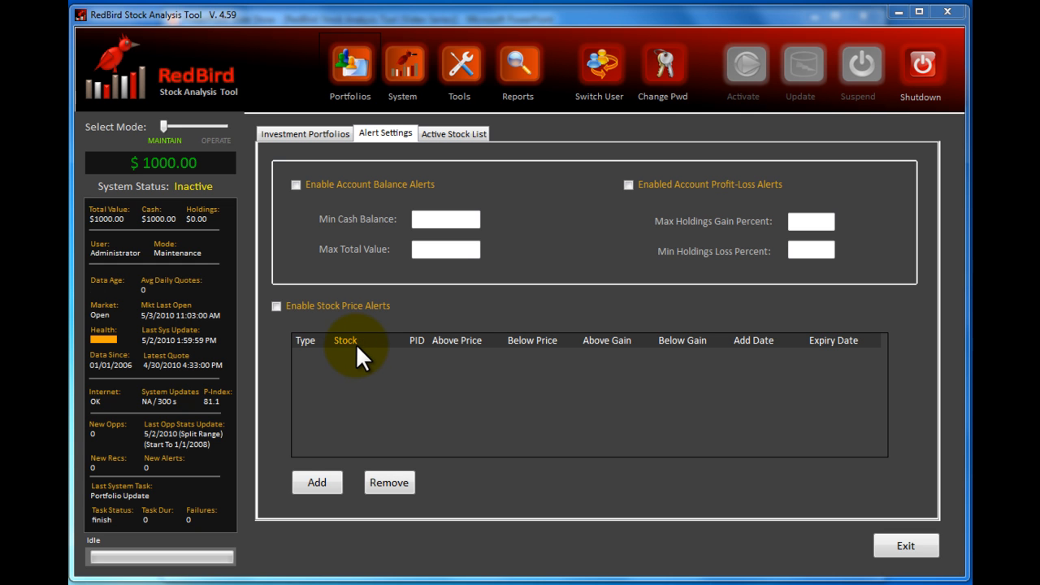
# - Examine the options for adding a new stock alert, cancel without adding one, and leave the portfolio settings
pyautogui.click(317, 483)
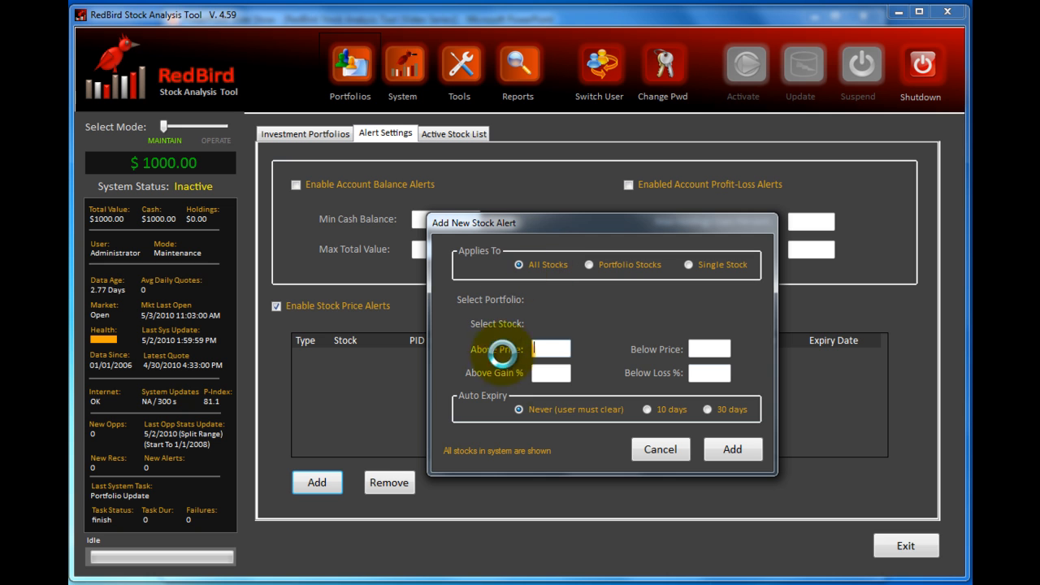
pyautogui.click(552, 349)
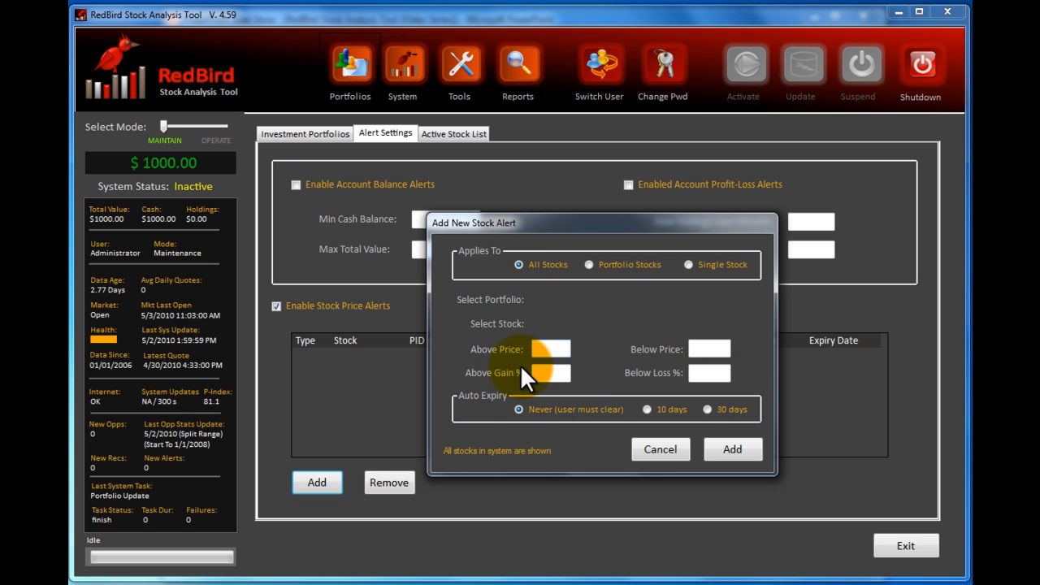
pyautogui.click(655, 449)
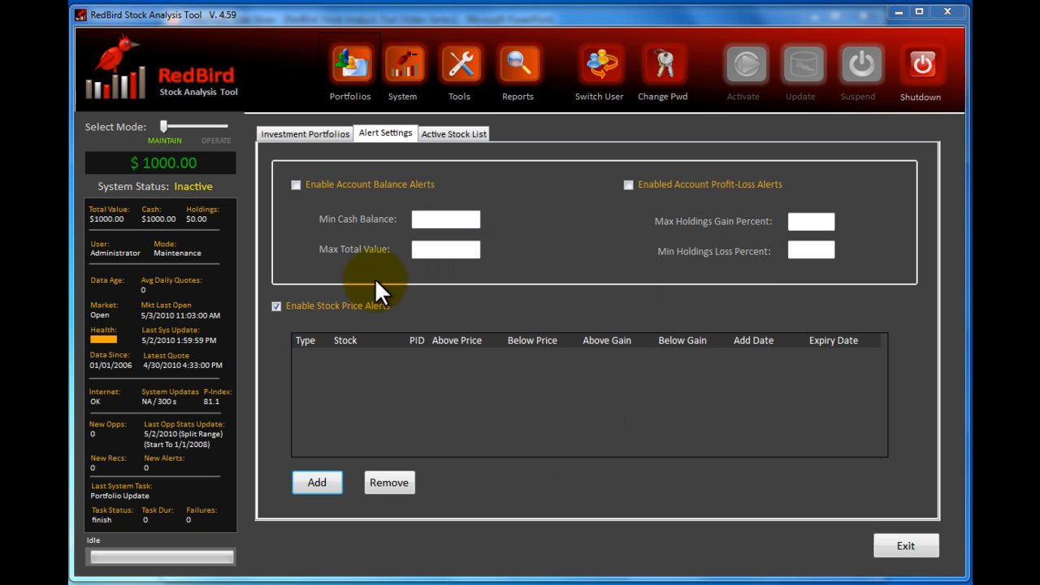
pyautogui.click(906, 546)
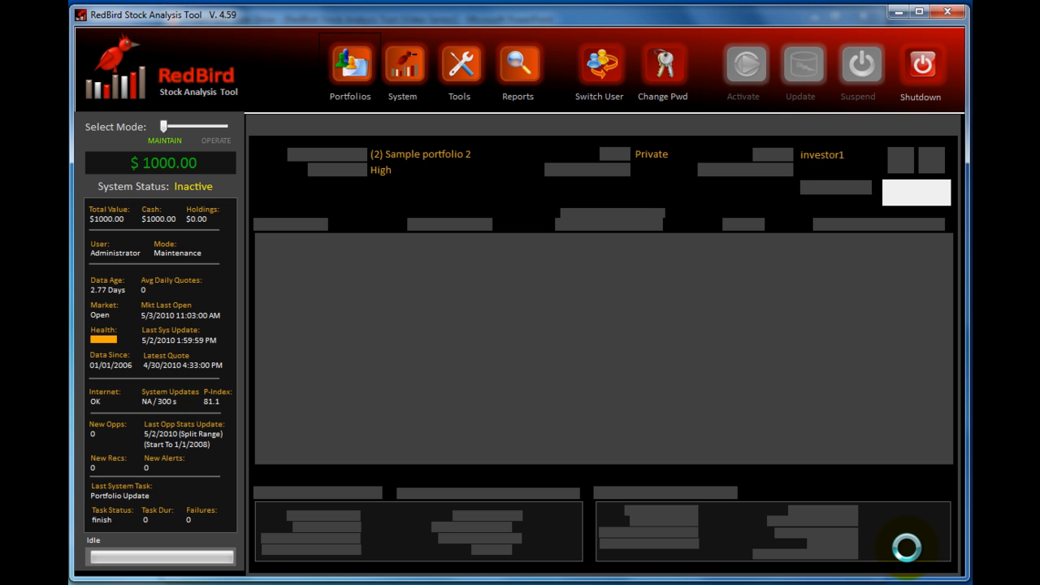